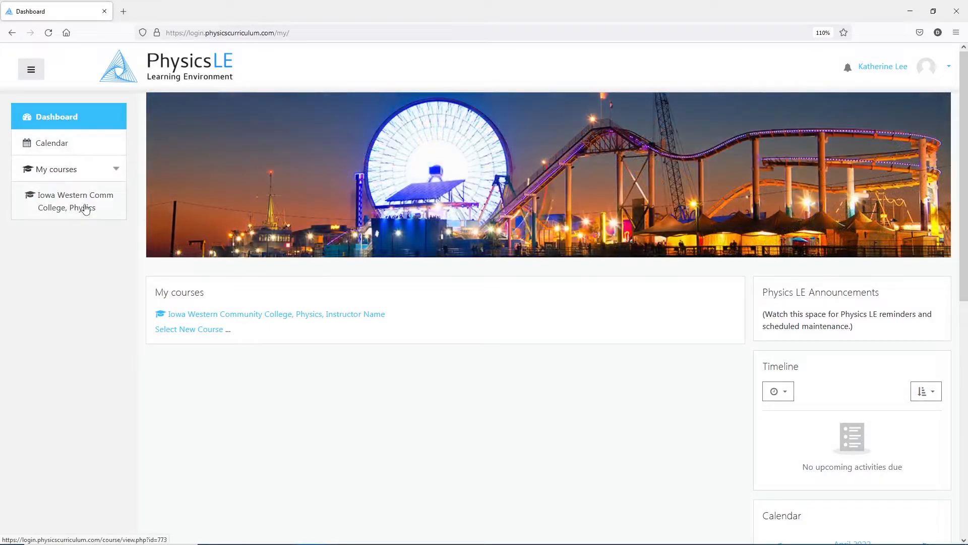
Open the Physics LE Question Bank through the question bank preview activity in the Iowa Western Comm College, Physics course
{"action": "left_click", "coordinate": [86, 209]}
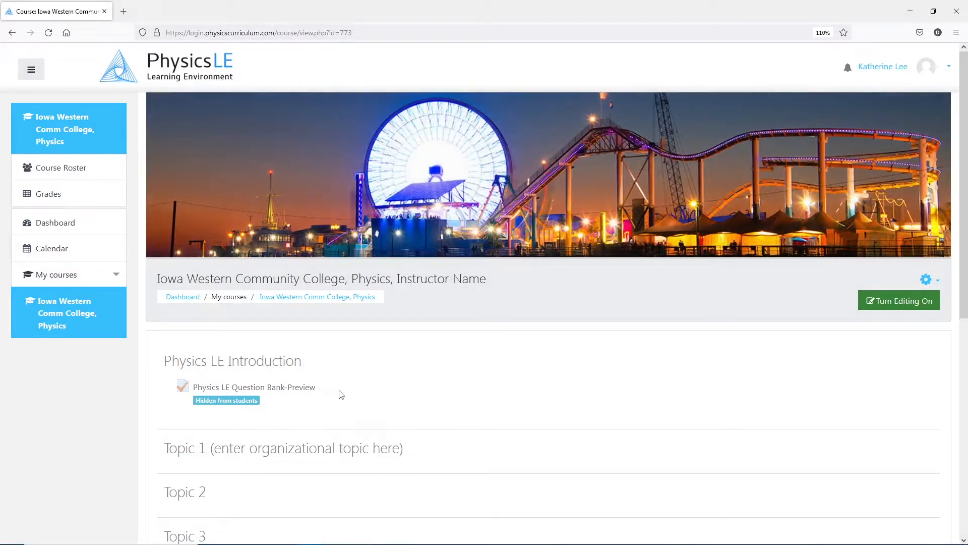
{"action": "left_click", "coordinate": [306, 389]}
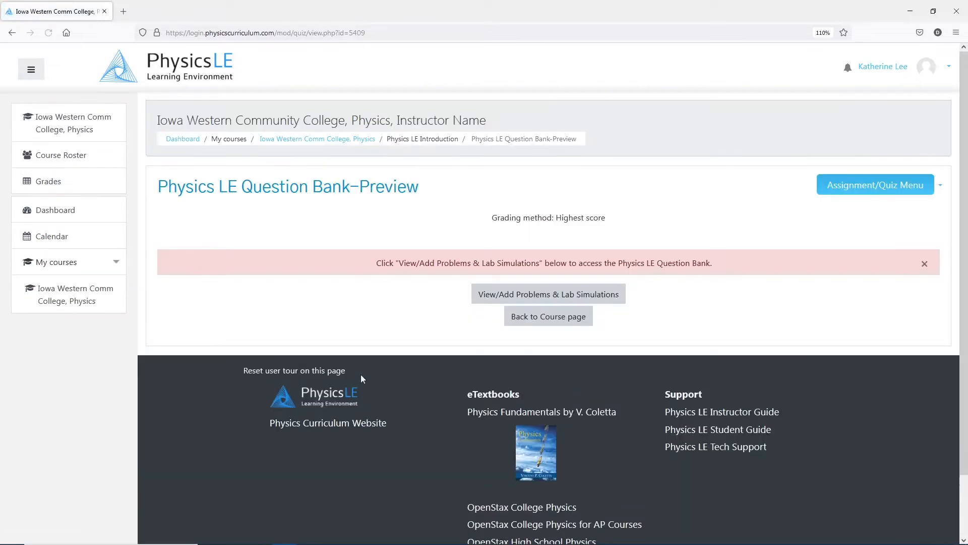
{"action": "left_click", "coordinate": [505, 302]}
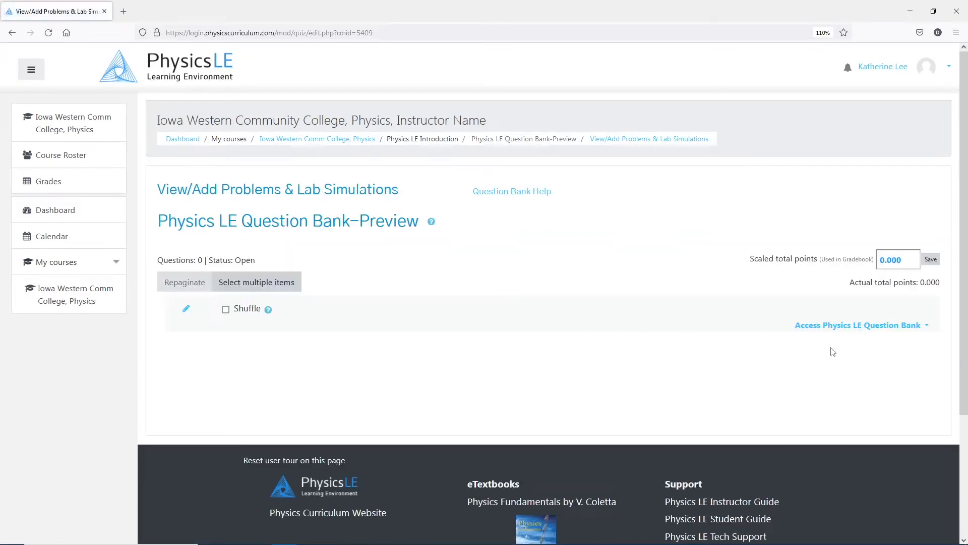
{"action": "left_click", "coordinate": [832, 326]}
{"action": "left_click", "coordinate": [838, 346]}
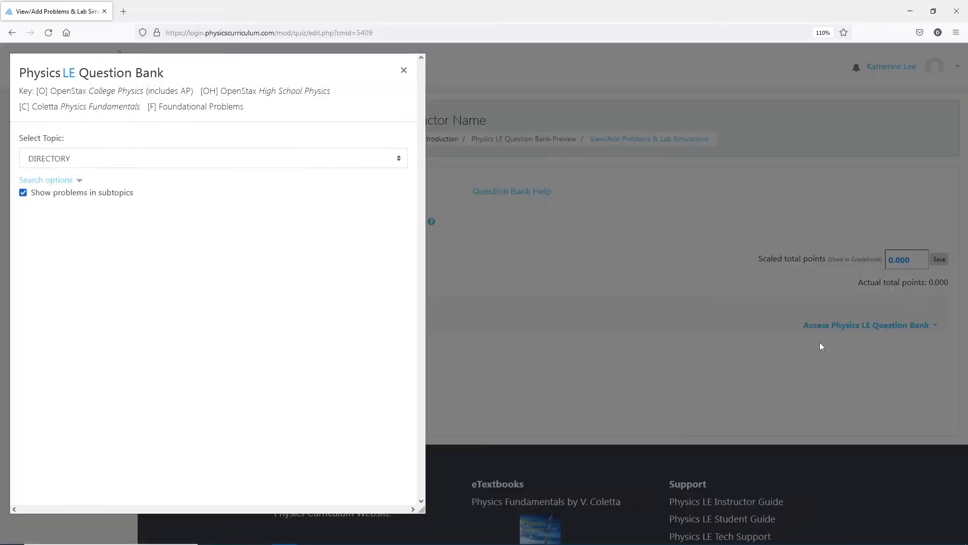
List the question bank's simulations for the topic Kinematics: One and Two-Dimensional Motion
{"action": "left_click", "coordinate": [402, 160]}
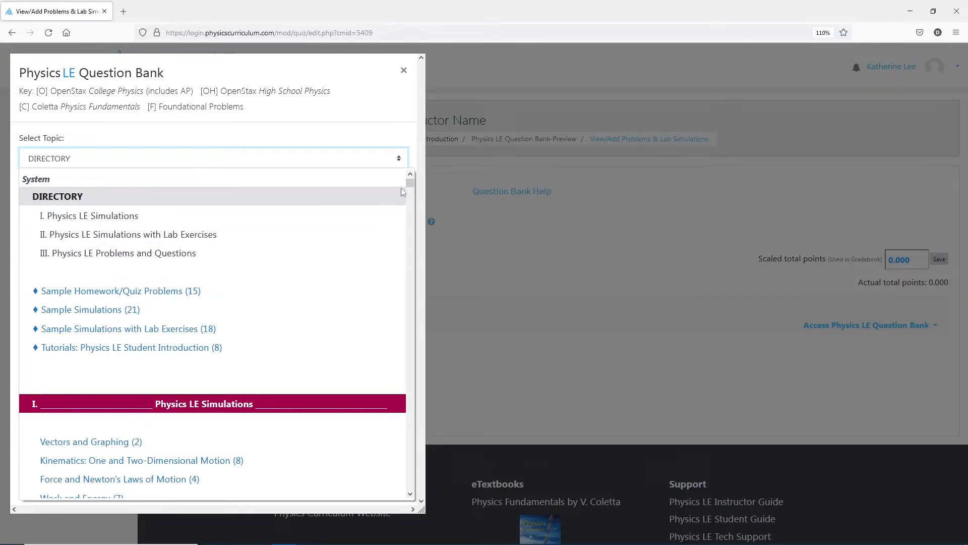
{"action": "left_click_drag", "start_coordinate": [410, 182], "coordinate": [411, 190]}
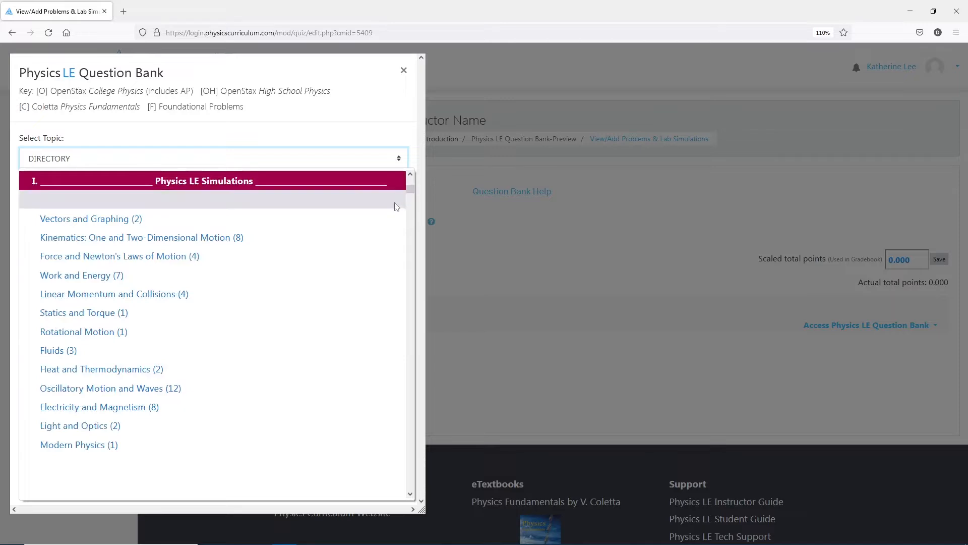
{"action": "left_click", "coordinate": [329, 244]}
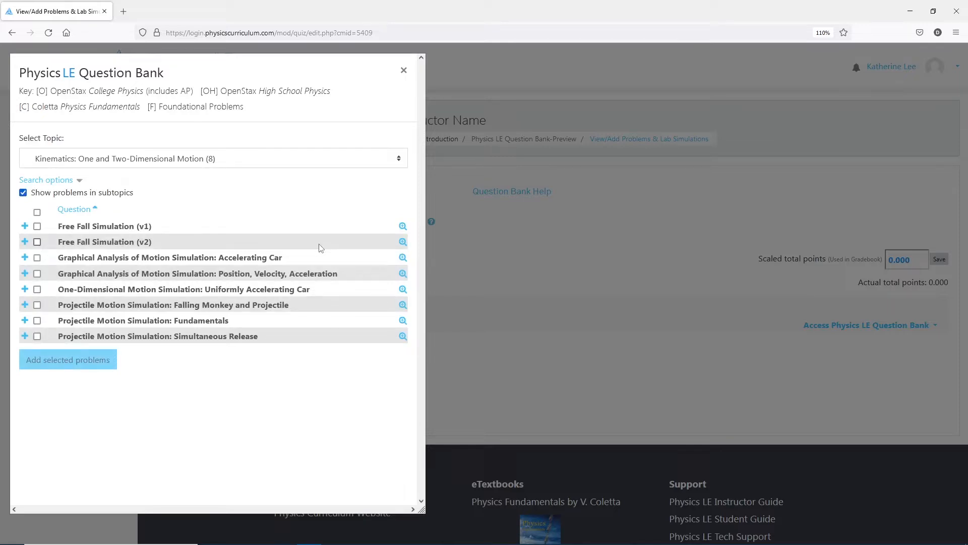
Preview Free Fall Simulation (v2), run the simulation, and return to the question bank
{"action": "left_click", "coordinate": [402, 243]}
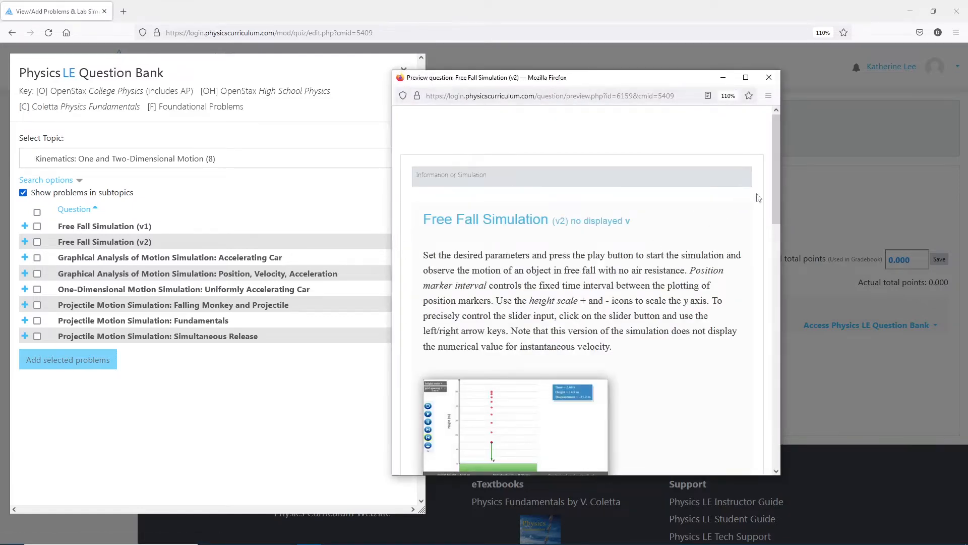
{"action": "left_click_drag", "start_coordinate": [773, 187], "coordinate": [778, 237]}
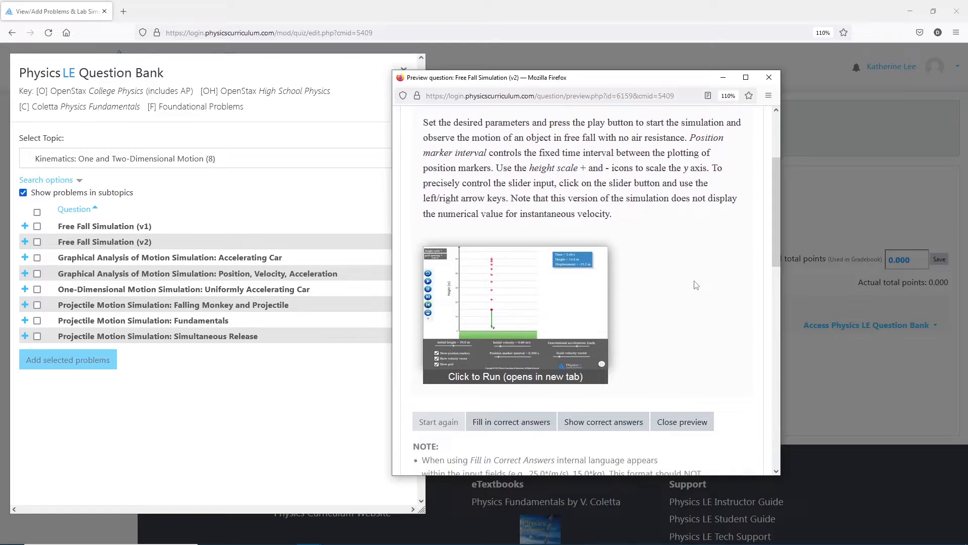
{"action": "left_click", "coordinate": [553, 310]}
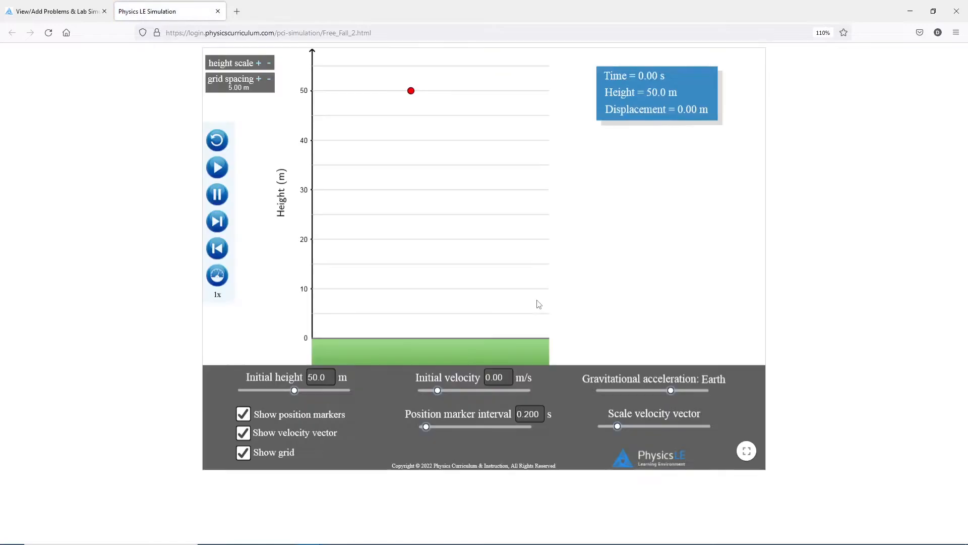
{"action": "left_click", "coordinate": [219, 171]}
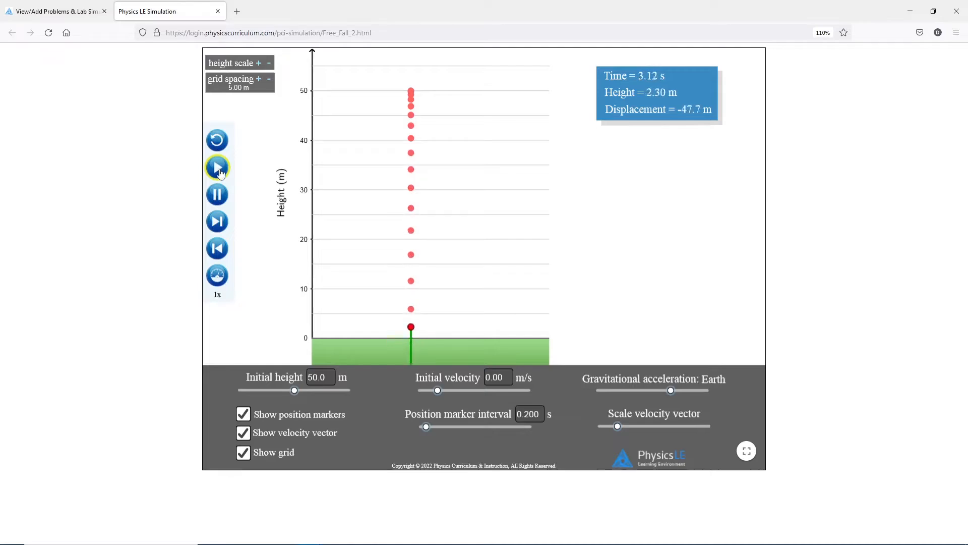
{"action": "left_click", "coordinate": [218, 12]}
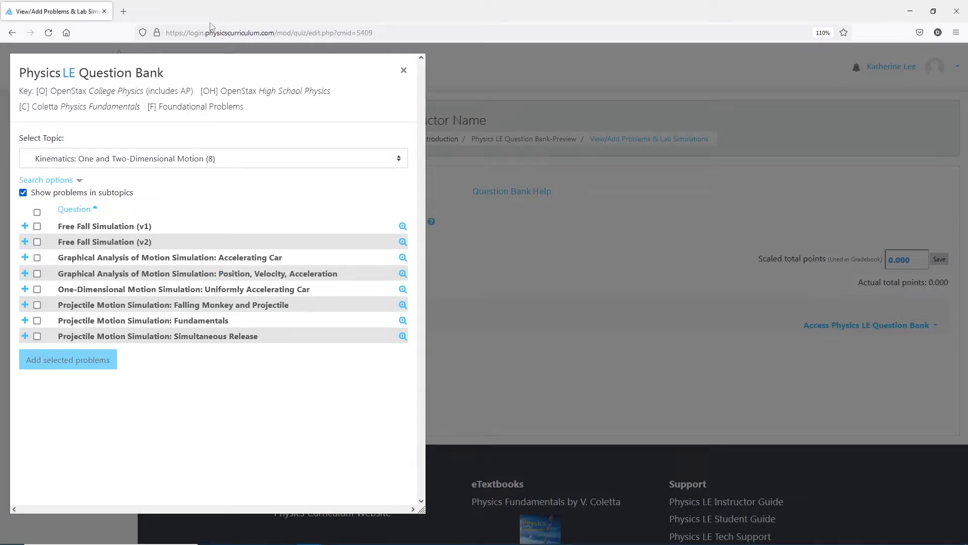
Preview and run the Graphical Analysis of Motion Simulation: Accelerating Car, then close it and the question bank
{"action": "left_click", "coordinate": [403, 257]}
{"action": "left_click_drag", "start_coordinate": [777, 165], "coordinate": [774, 218]}
{"action": "left_click", "coordinate": [584, 318]}
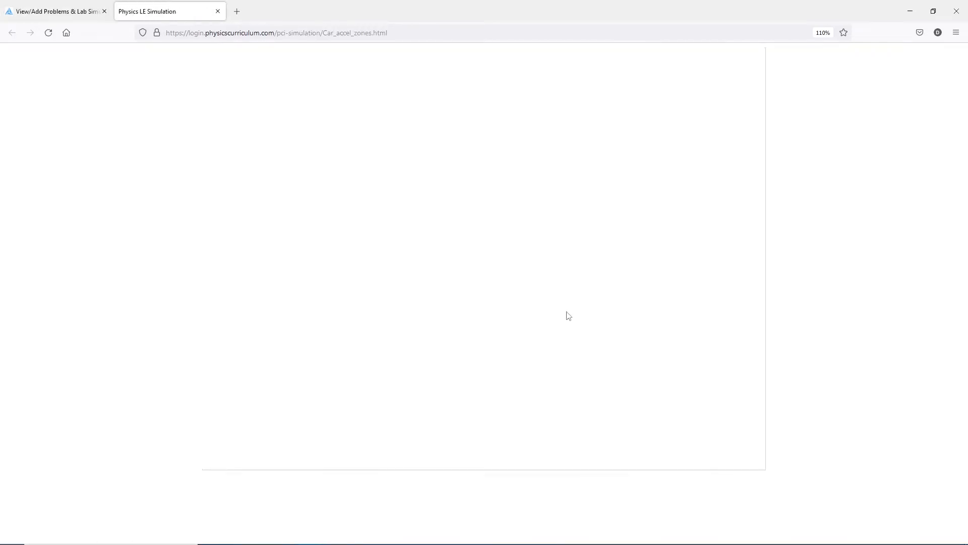
{"action": "left_click", "coordinate": [219, 135]}
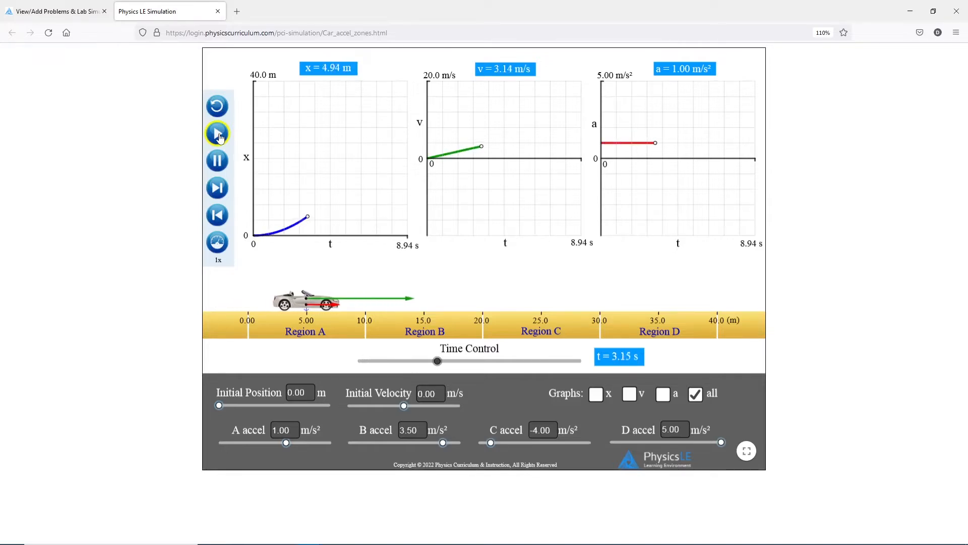
{"action": "left_click", "coordinate": [218, 11]}
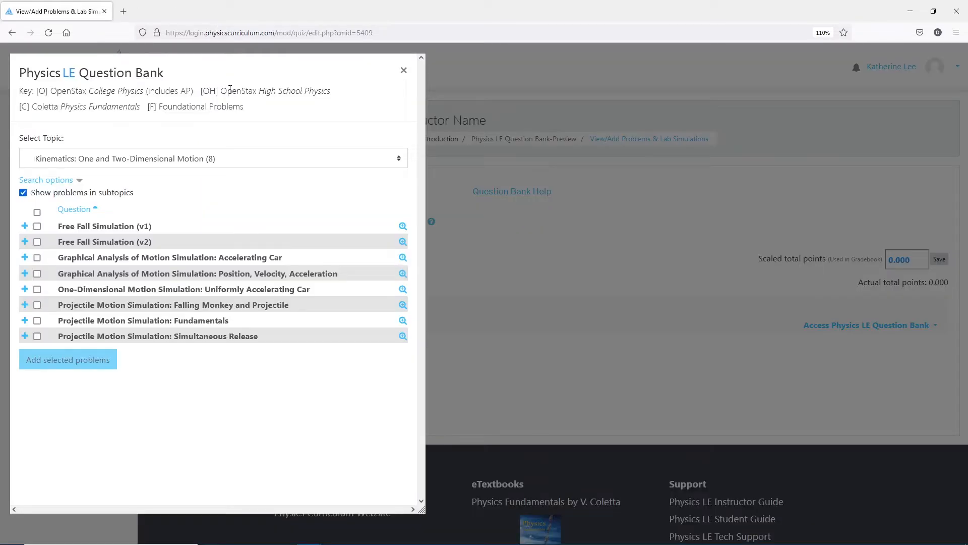
{"action": "left_click", "coordinate": [404, 71]}
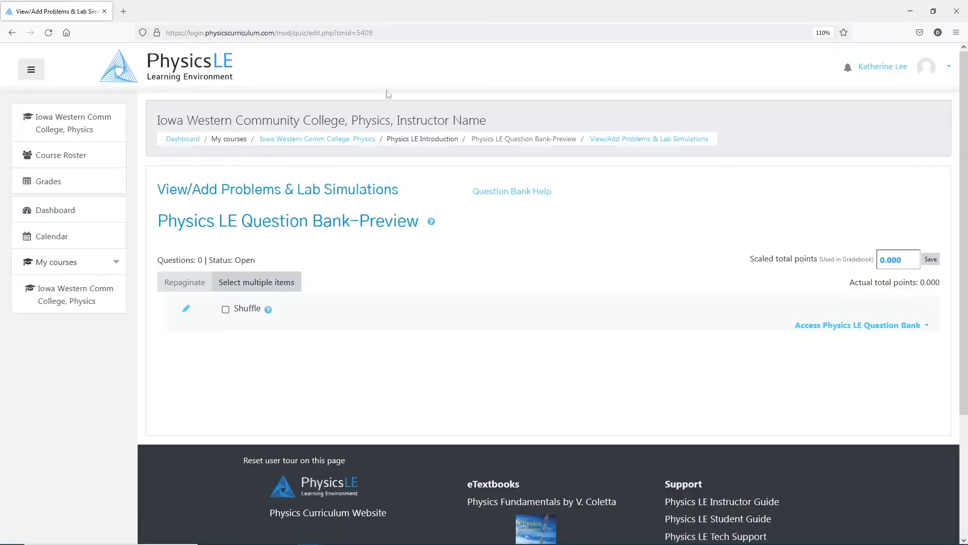
Enable editing on the course page and add a Physics Assignment/Quiz/Lab to the Physics LE Introduction section
{"action": "left_click", "coordinate": [73, 129]}
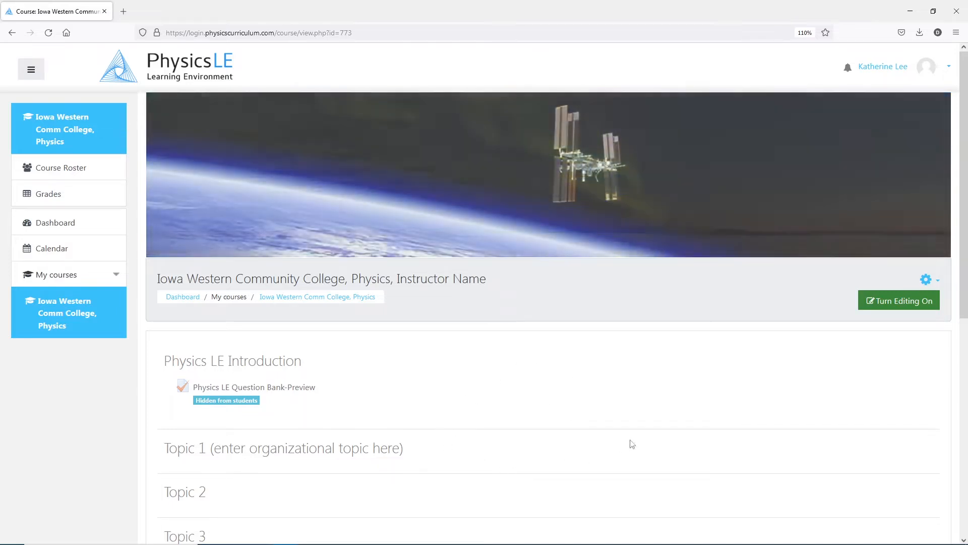
{"action": "left_click", "coordinate": [908, 306]}
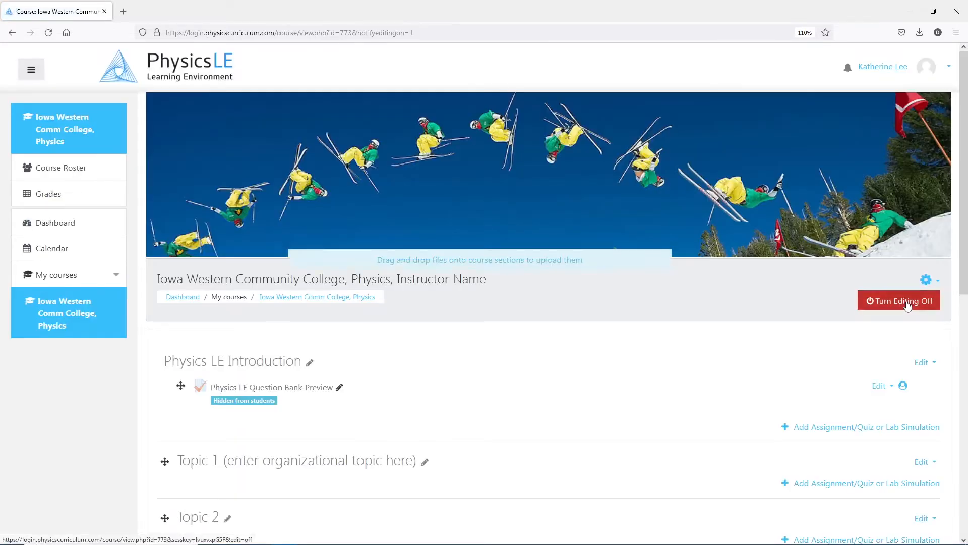
{"action": "left_click", "coordinate": [880, 429]}
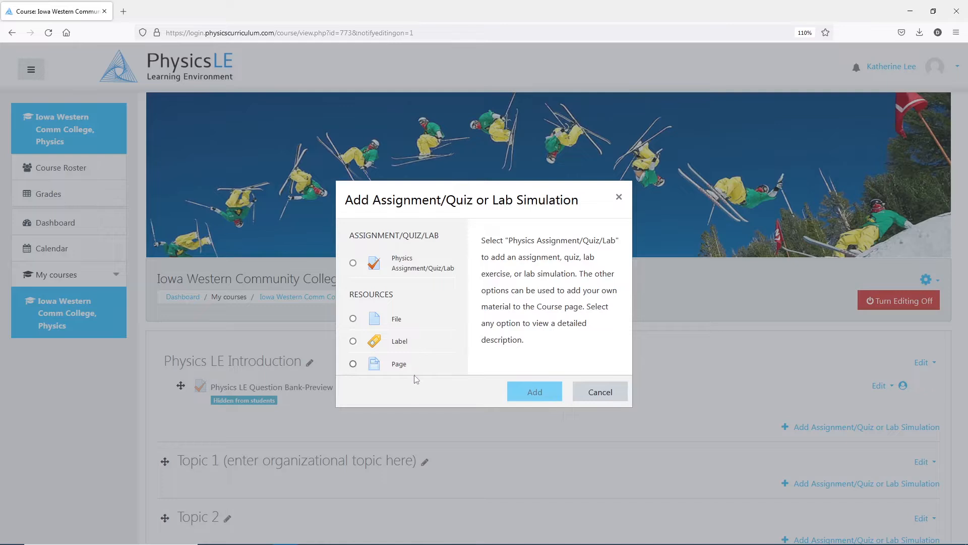
{"action": "left_click", "coordinate": [353, 263]}
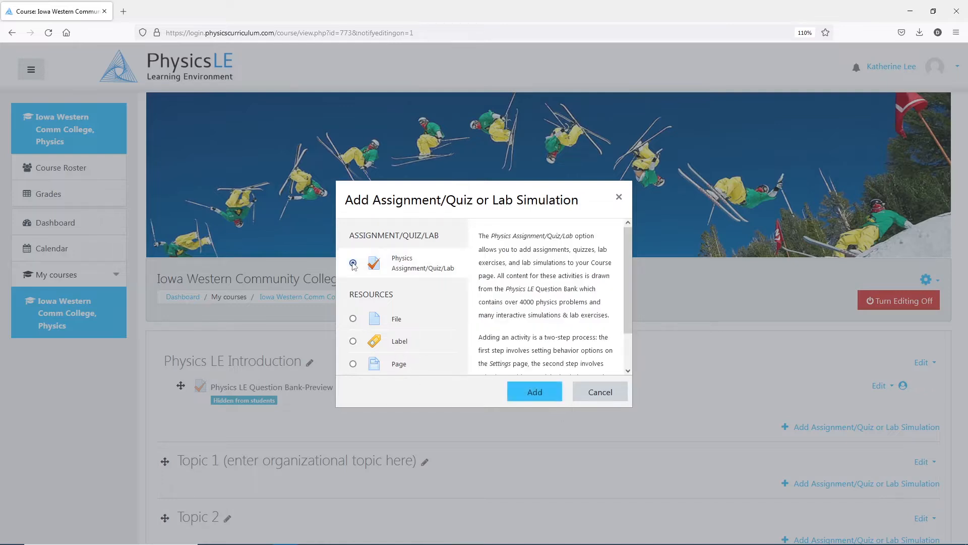
{"action": "left_click", "coordinate": [534, 393]}
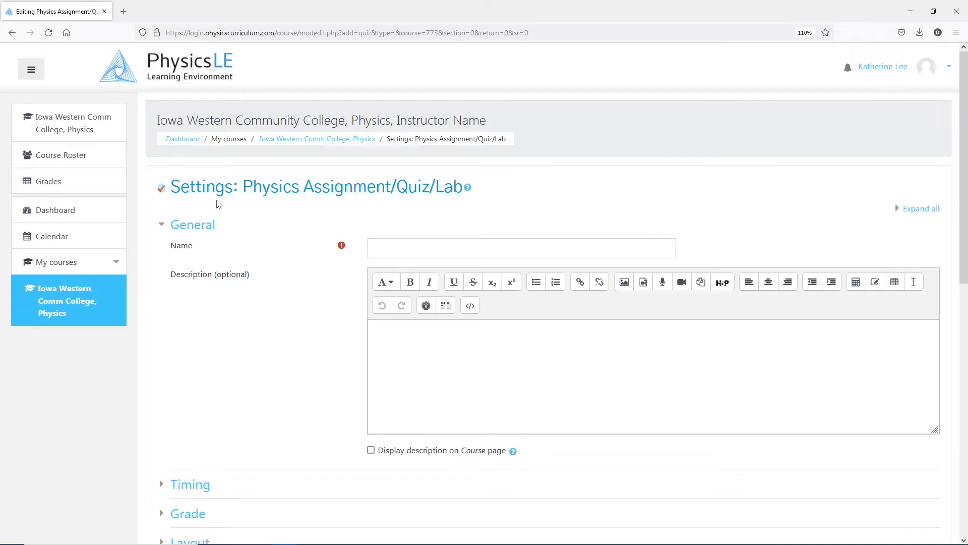
Name the activity "Free Fall Simulation" and review its Timing settings
{"action": "left_click", "coordinate": [379, 249]}
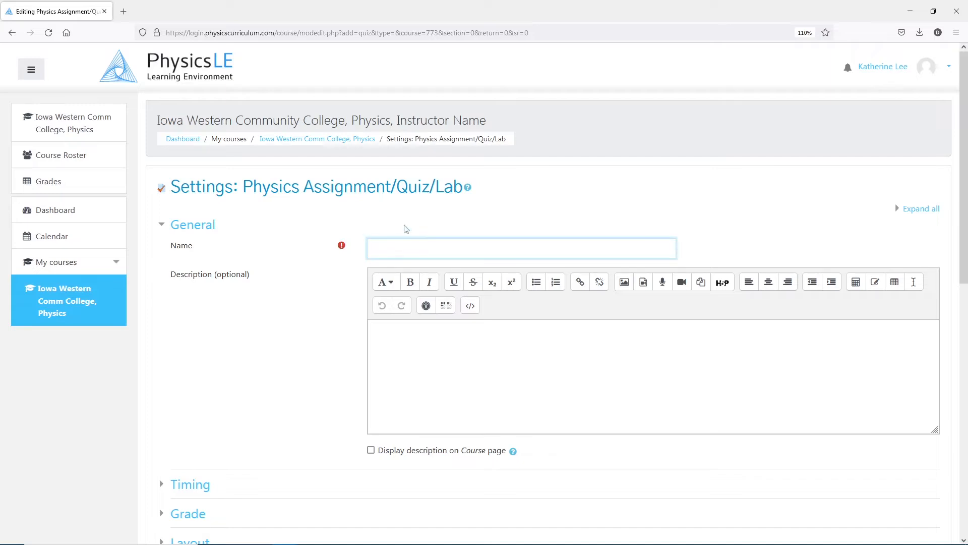
{"action": "type", "text": "Free Fall Simulation"}
{"action": "scroll", "coordinate": [327, 276], "scroll_direction": "down", "scroll_amount": 3}
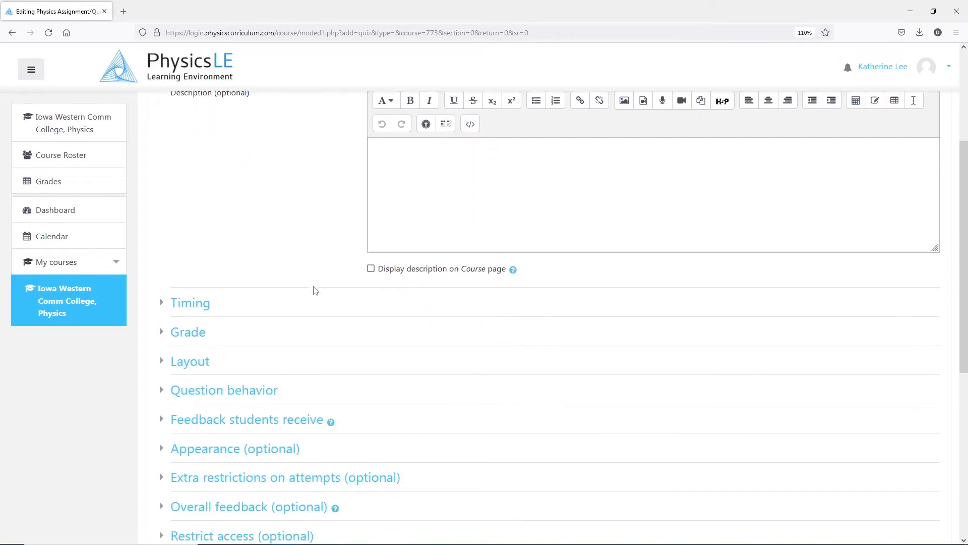
{"action": "left_click", "coordinate": [176, 306]}
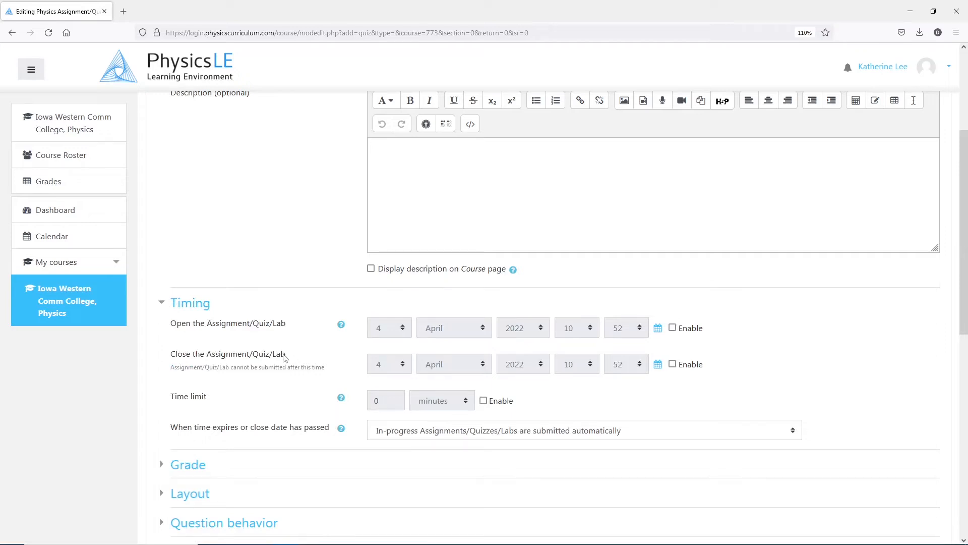
{"action": "left_click", "coordinate": [164, 306]}
{"action": "scroll", "coordinate": [247, 317], "scroll_direction": "down", "scroll_amount": 2}
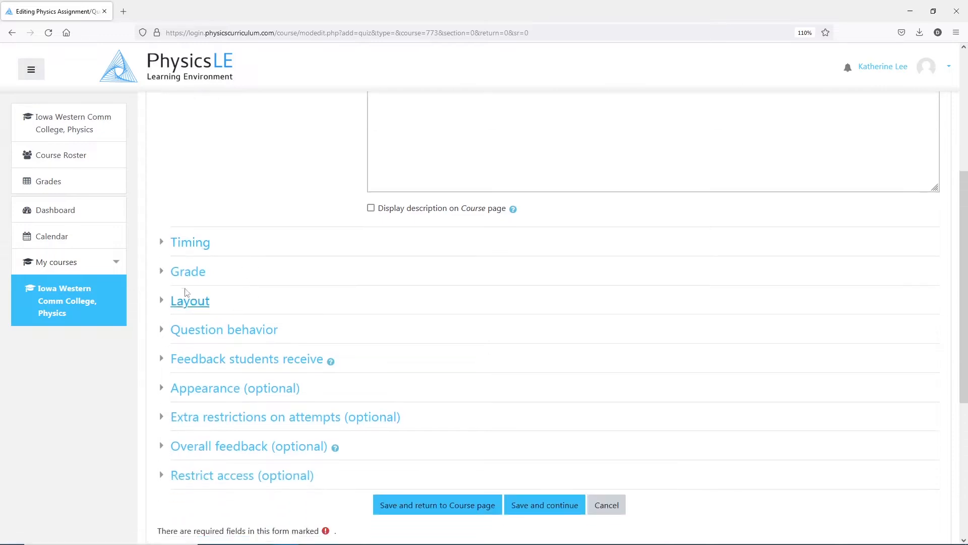
Set the attempts allowed for the Assignment/Quiz/Lab to Unlimited, then save the settings and continue
{"action": "left_click", "coordinate": [164, 274]}
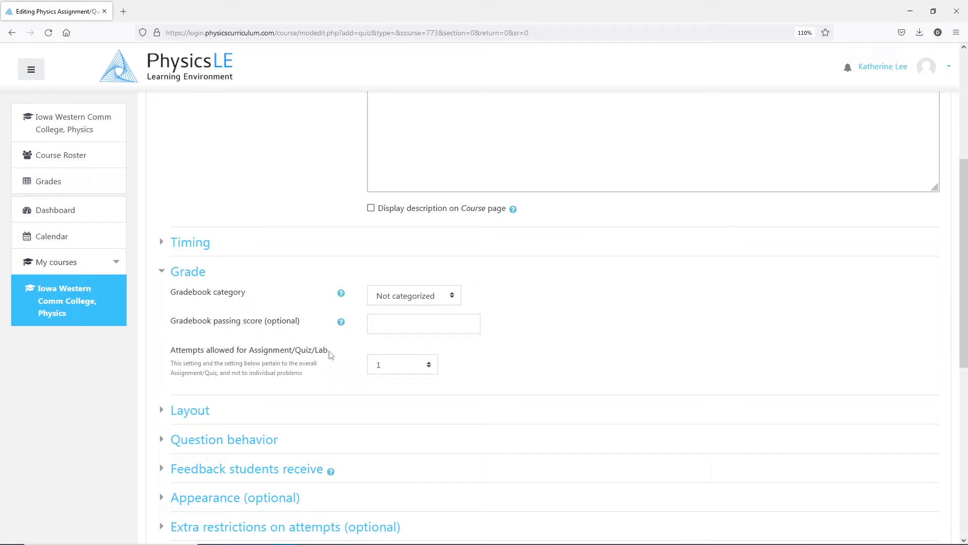
{"action": "left_click", "coordinate": [427, 364]}
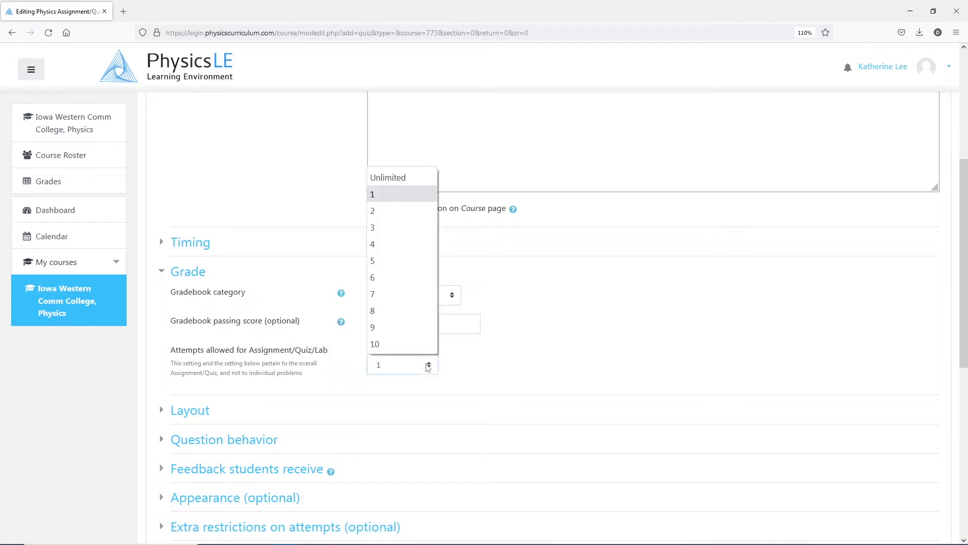
{"action": "left_click", "coordinate": [402, 178]}
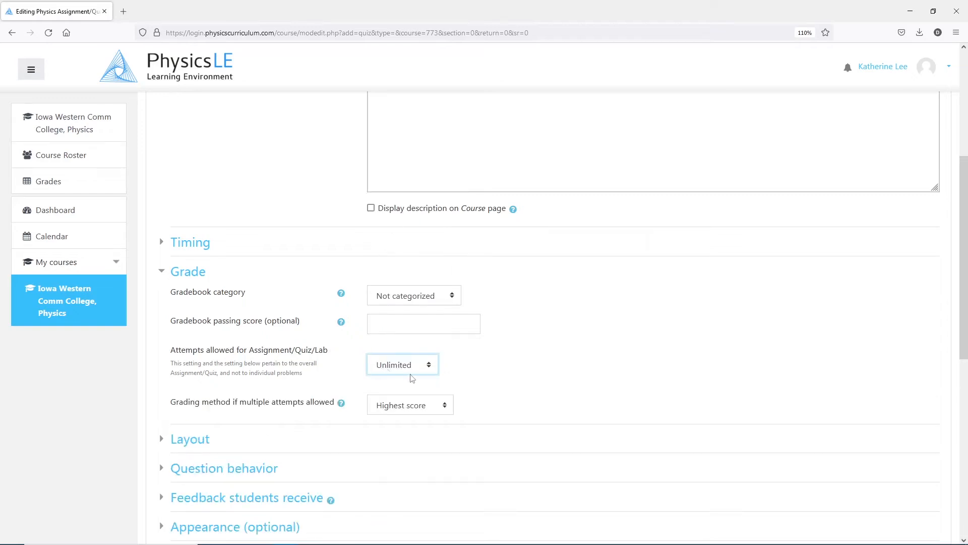
{"action": "scroll", "coordinate": [292, 386], "scroll_direction": "down", "scroll_amount": 3}
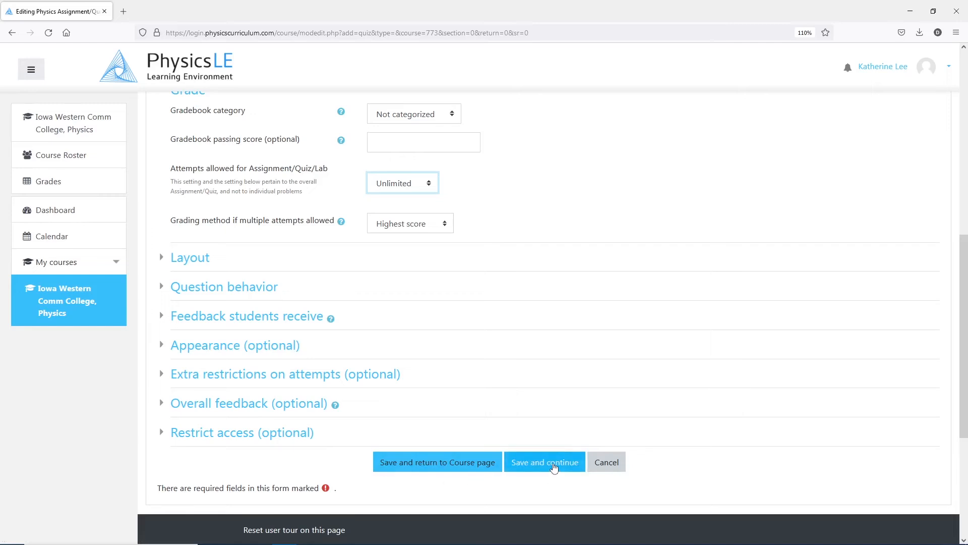
{"action": "left_click", "coordinate": [554, 468]}
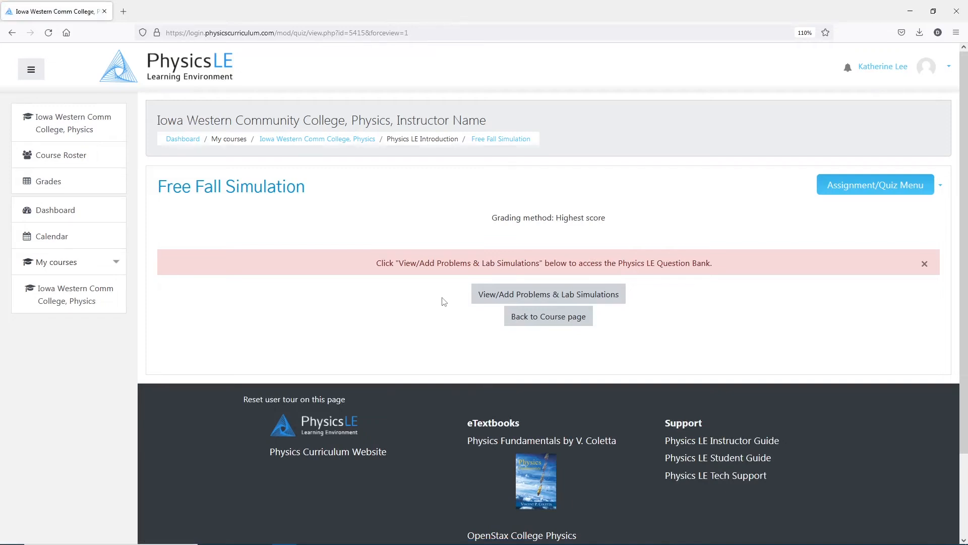
Open the Physics LE Question Bank for the Free Fall Simulation activity
{"action": "left_click", "coordinate": [535, 299]}
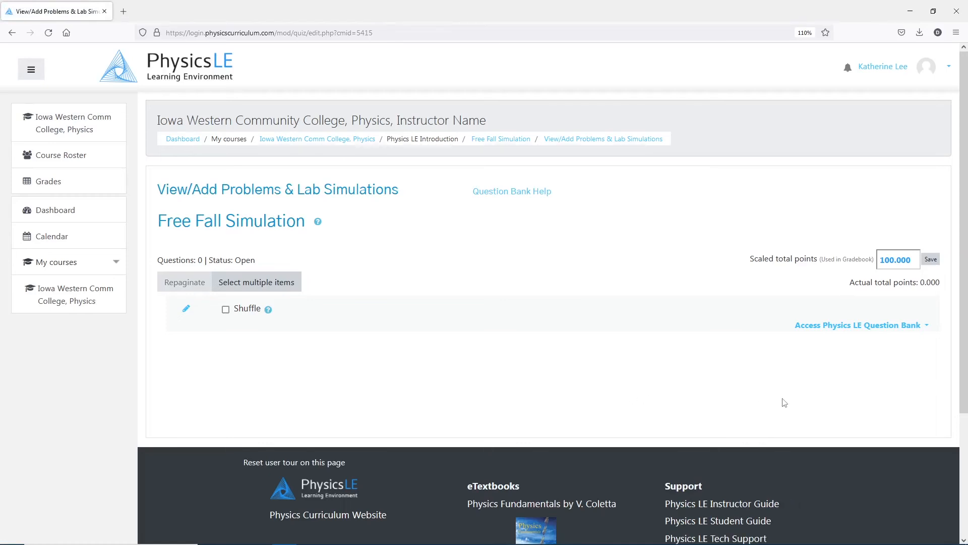
{"action": "left_click", "coordinate": [862, 327]}
{"action": "left_click", "coordinate": [863, 342]}
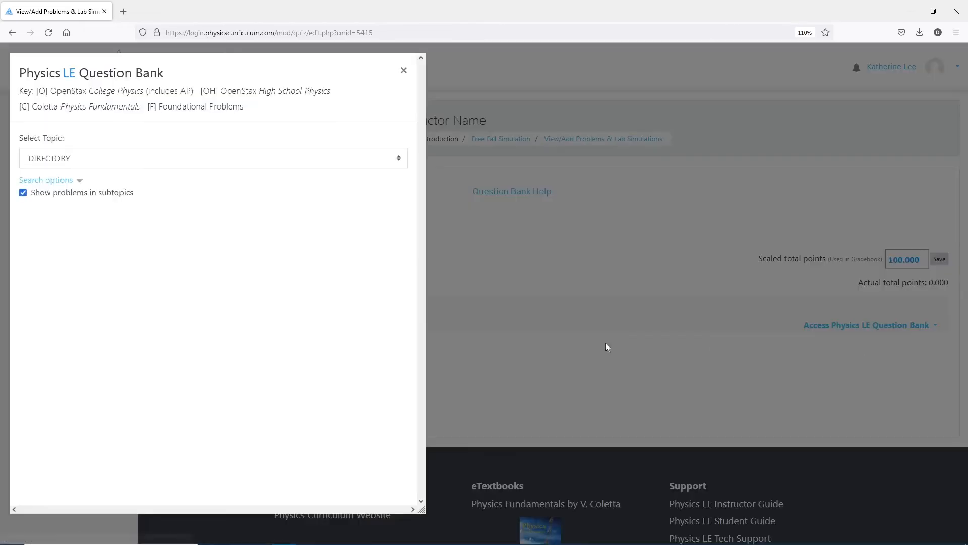
Add Free Fall Simulation (v2) from the Kinematics: One and Two-Dimensional Motion simulations topic to the activity
{"action": "left_click", "coordinate": [399, 158]}
{"action": "scroll", "coordinate": [411, 181], "scroll_direction": "down", "scroll_amount": 3}
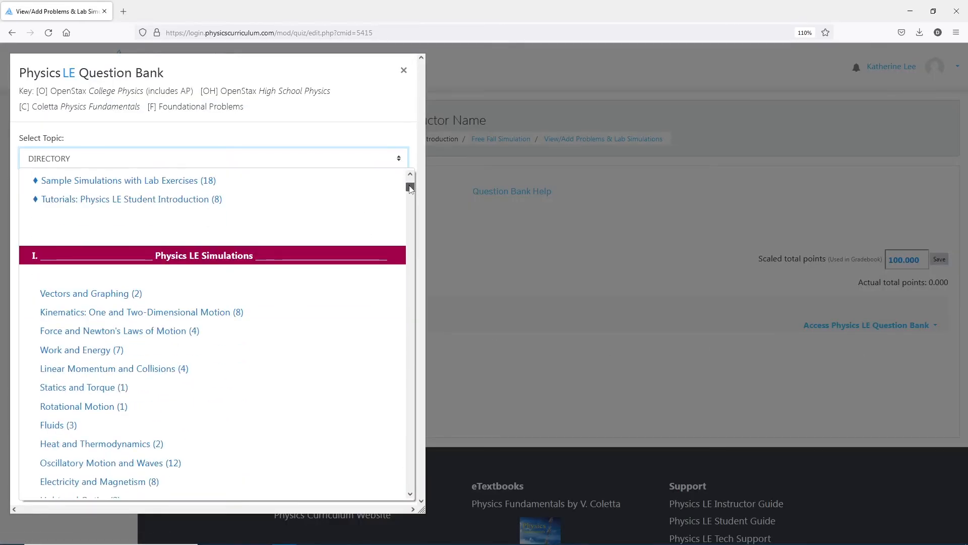
{"action": "left_click", "coordinate": [191, 294]}
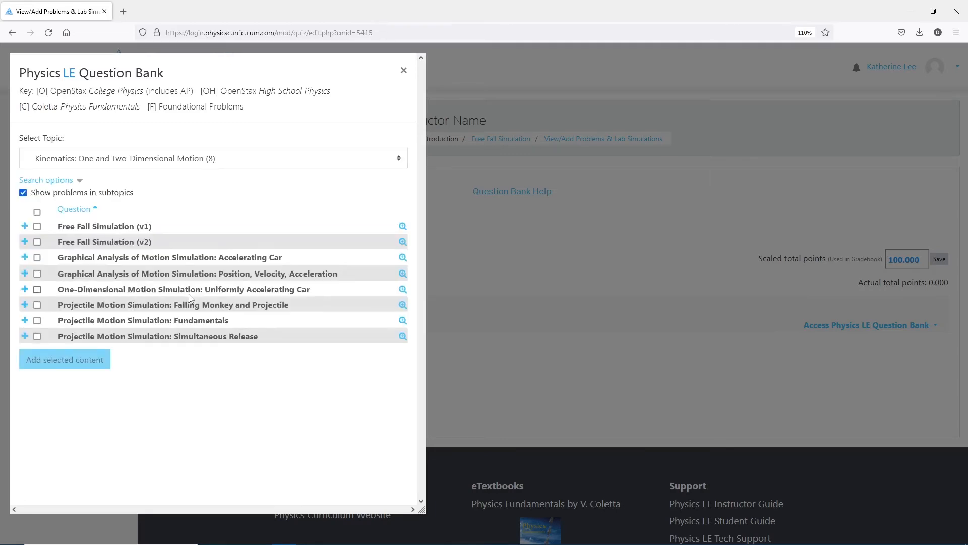
{"action": "left_click", "coordinate": [37, 242]}
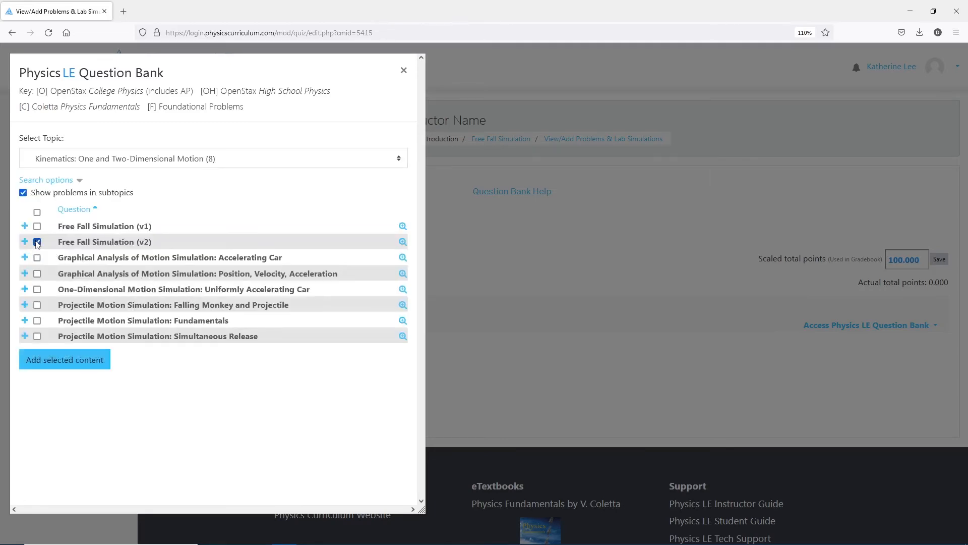
{"action": "left_click", "coordinate": [65, 365]}
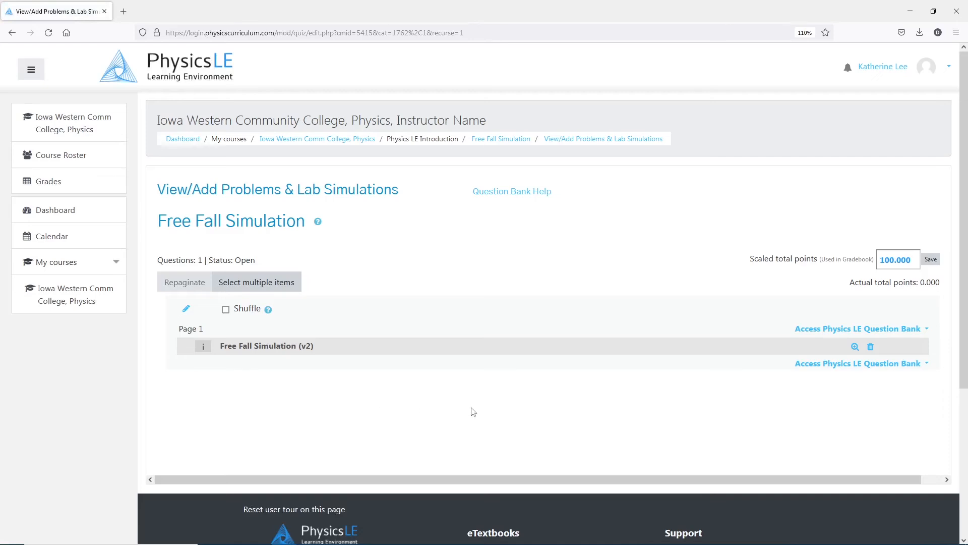
Set the activity's scaled total points to 0, save the value, and turn editing off on the course page
{"action": "double_click", "coordinate": [916, 261]}
{"action": "type", "text": "0"}
{"action": "left_click", "coordinate": [932, 261]}
{"action": "left_click", "coordinate": [85, 129]}
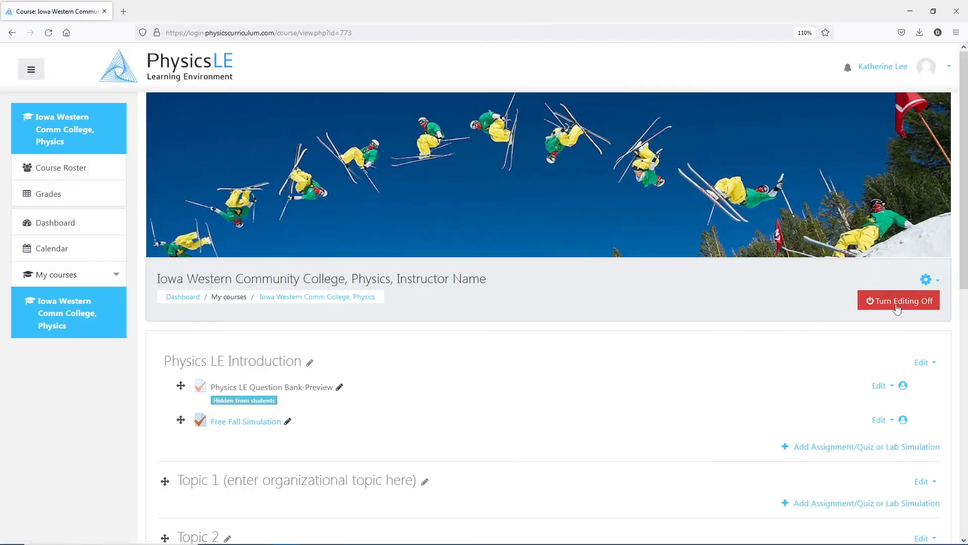
{"action": "left_click", "coordinate": [914, 301]}
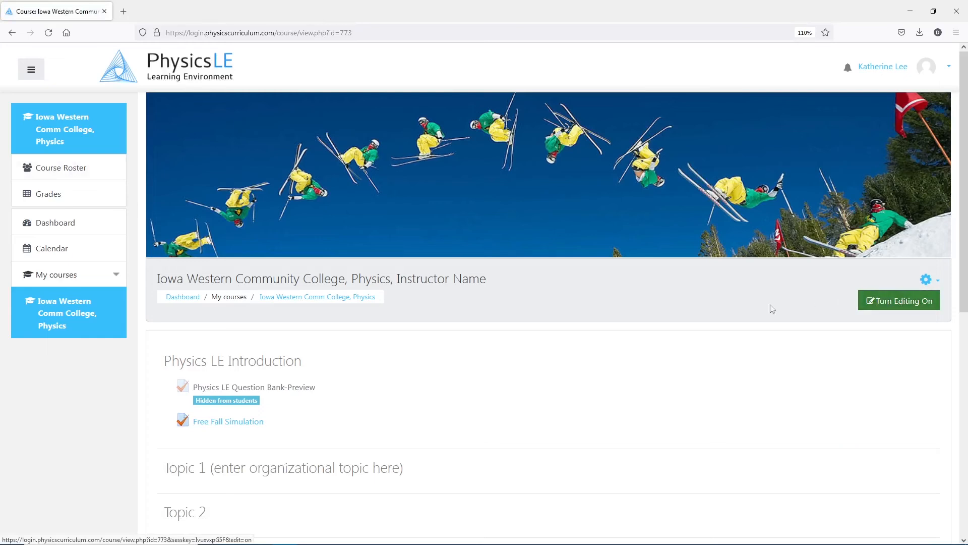
Preview the Free Fall Simulation activity by running its simulation, close the simulation, and return to the course page
{"action": "left_click", "coordinate": [243, 424]}
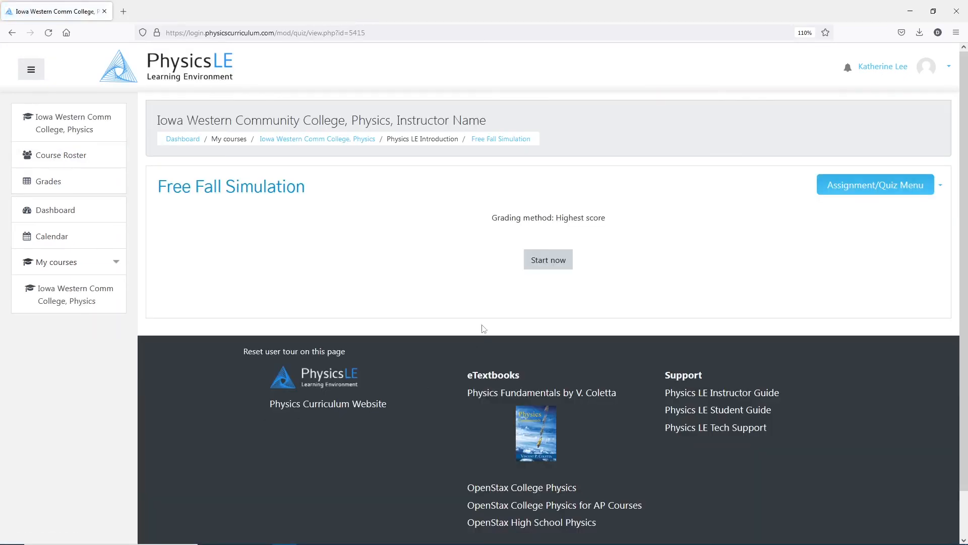
{"action": "left_click", "coordinate": [548, 261]}
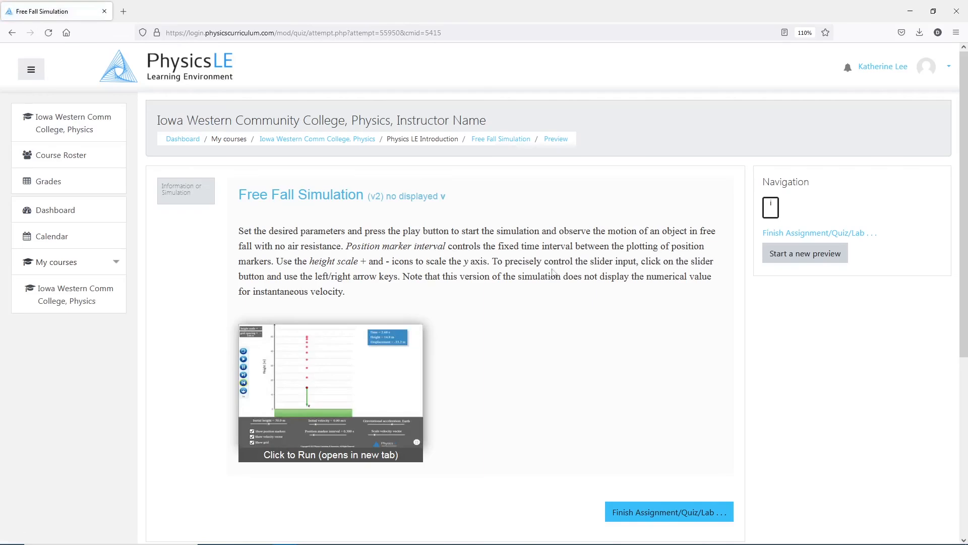
{"action": "left_click", "coordinate": [370, 397]}
{"action": "left_click", "coordinate": [217, 168]}
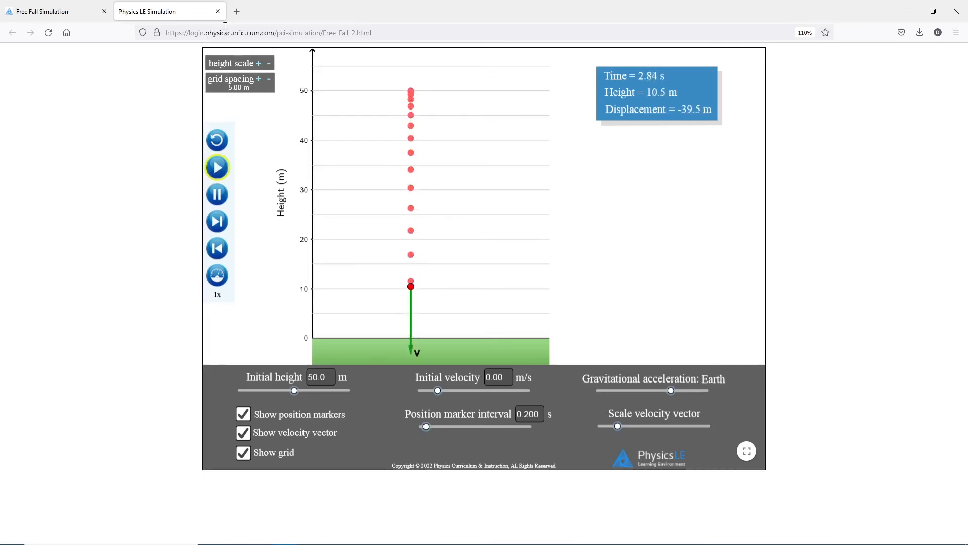
{"action": "left_click", "coordinate": [218, 11]}
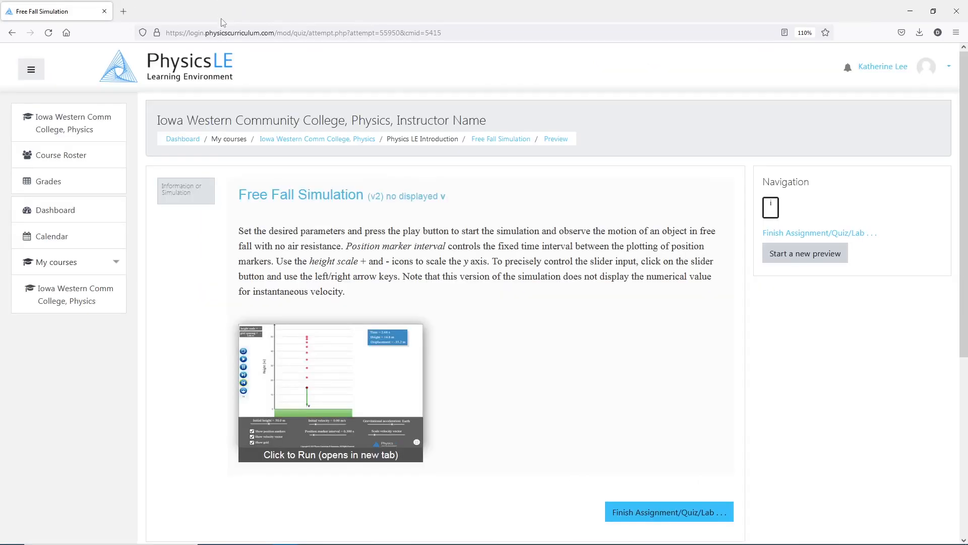
{"action": "left_click", "coordinate": [94, 129]}
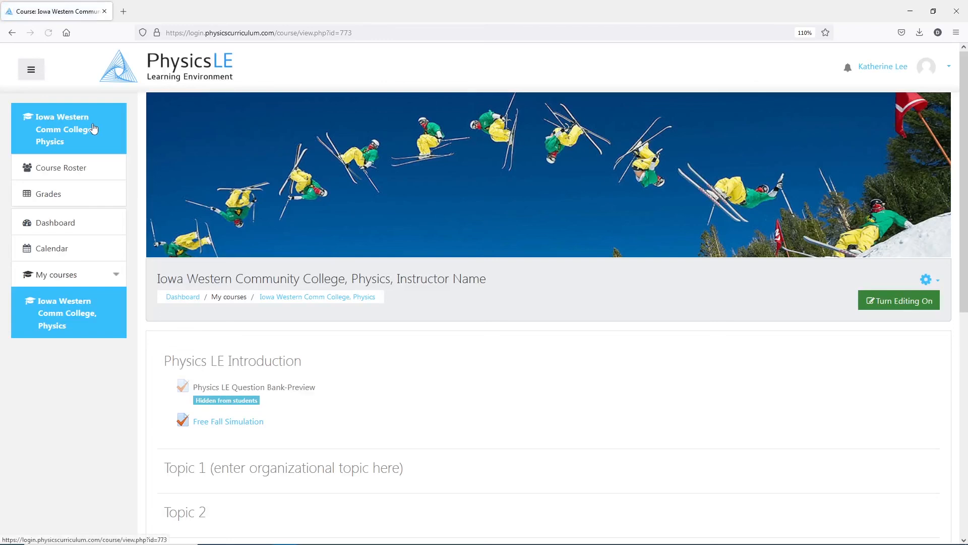